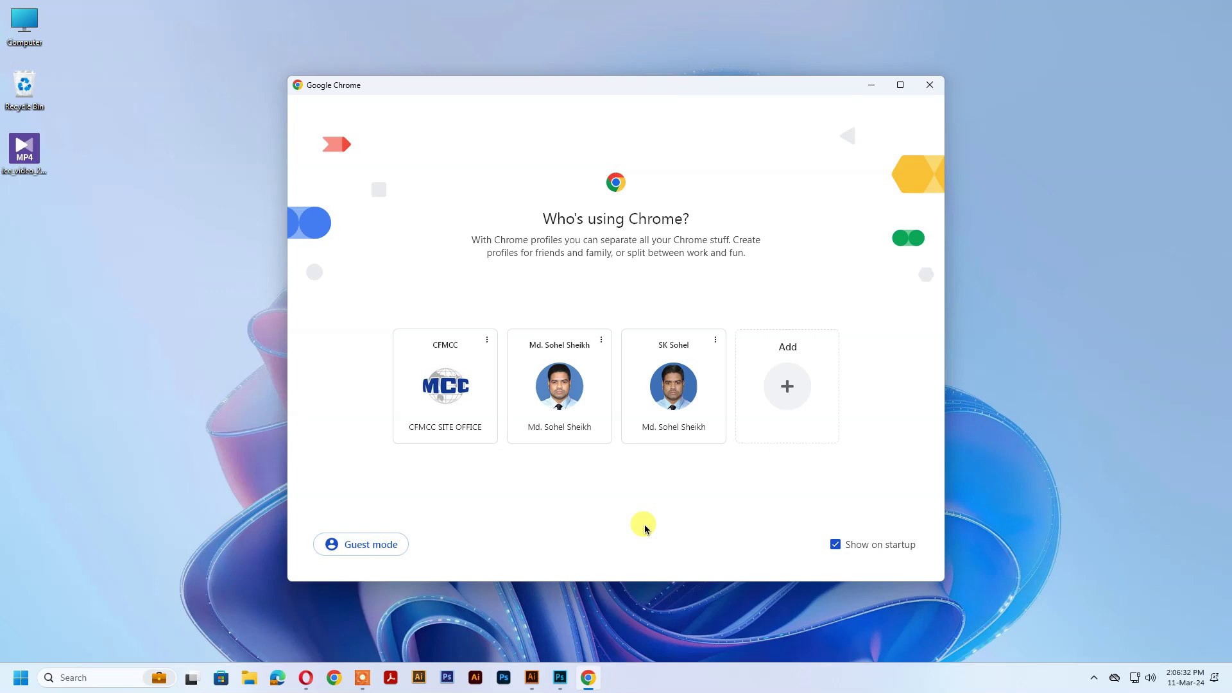
Open an existing profile to see its chrome lock passcode prompt, then close Chrome.
click(560, 386)
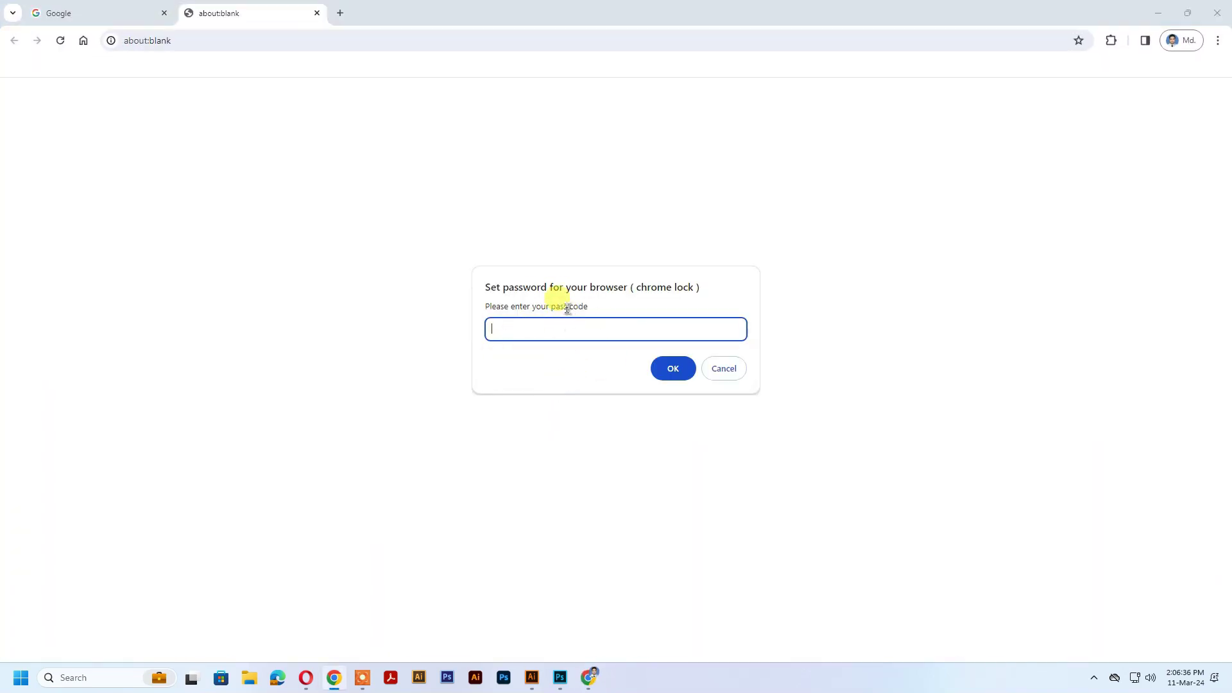
key(alt+F4)
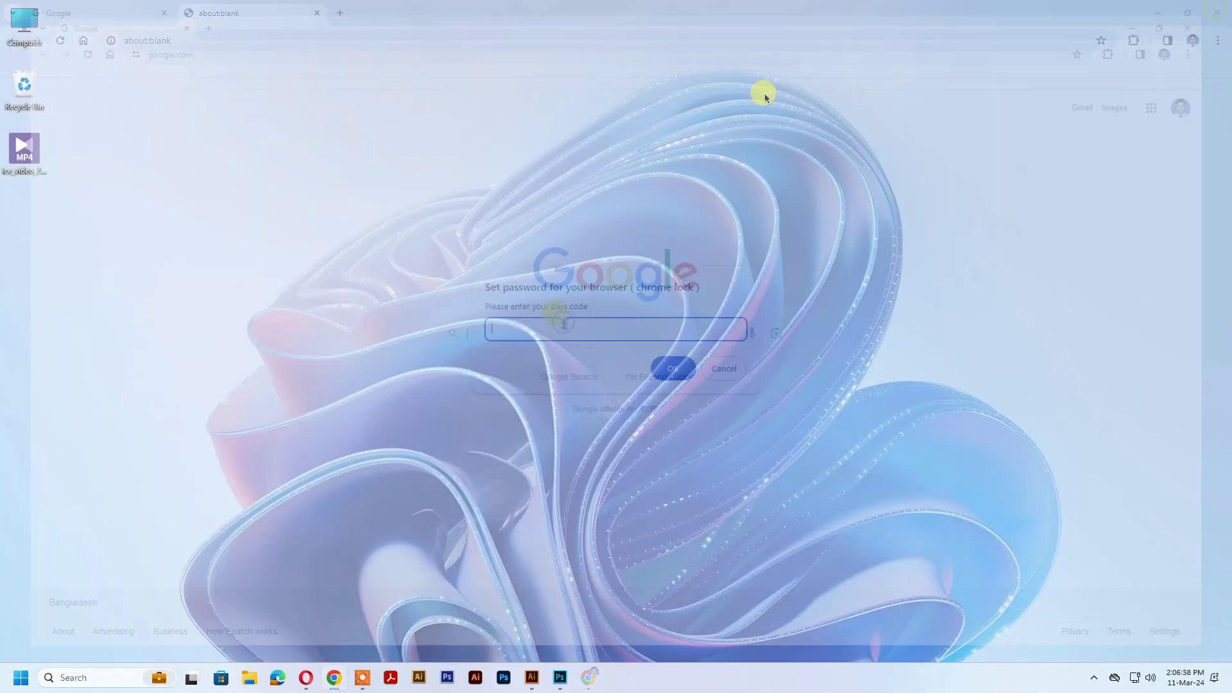
Relaunch Chrome as CFMCC, dismiss the default-browser notice, and search Google for 'chrome lock extension'.
click(333, 677)
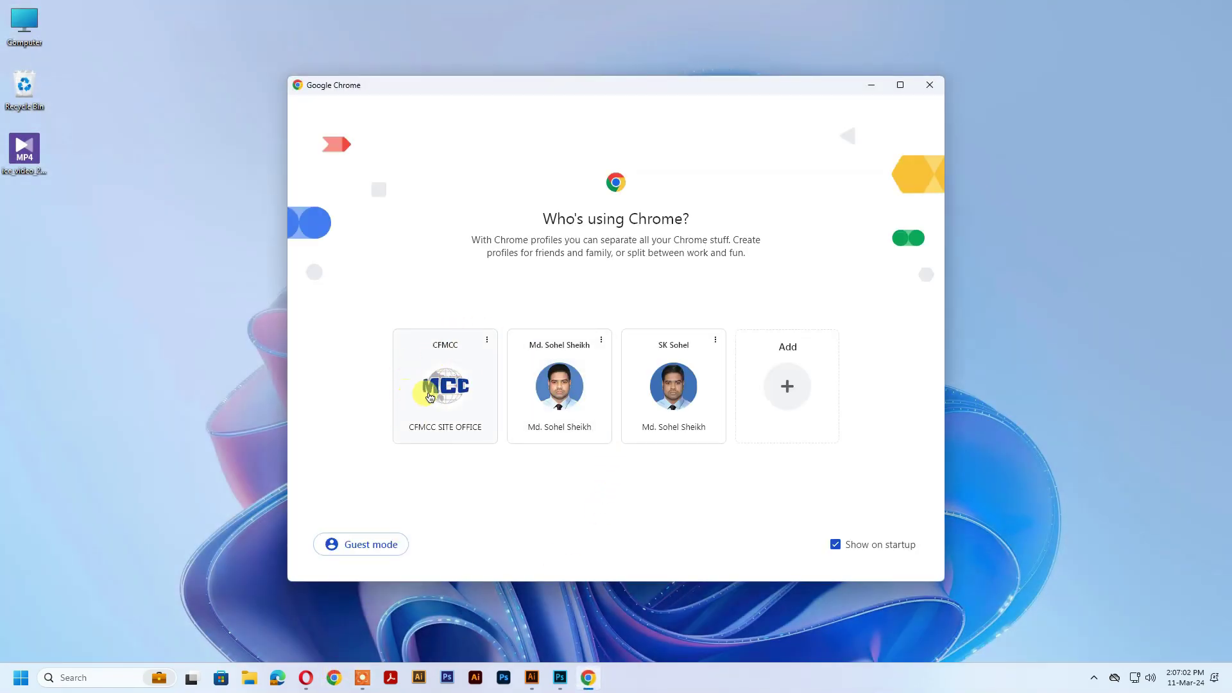
click(429, 390)
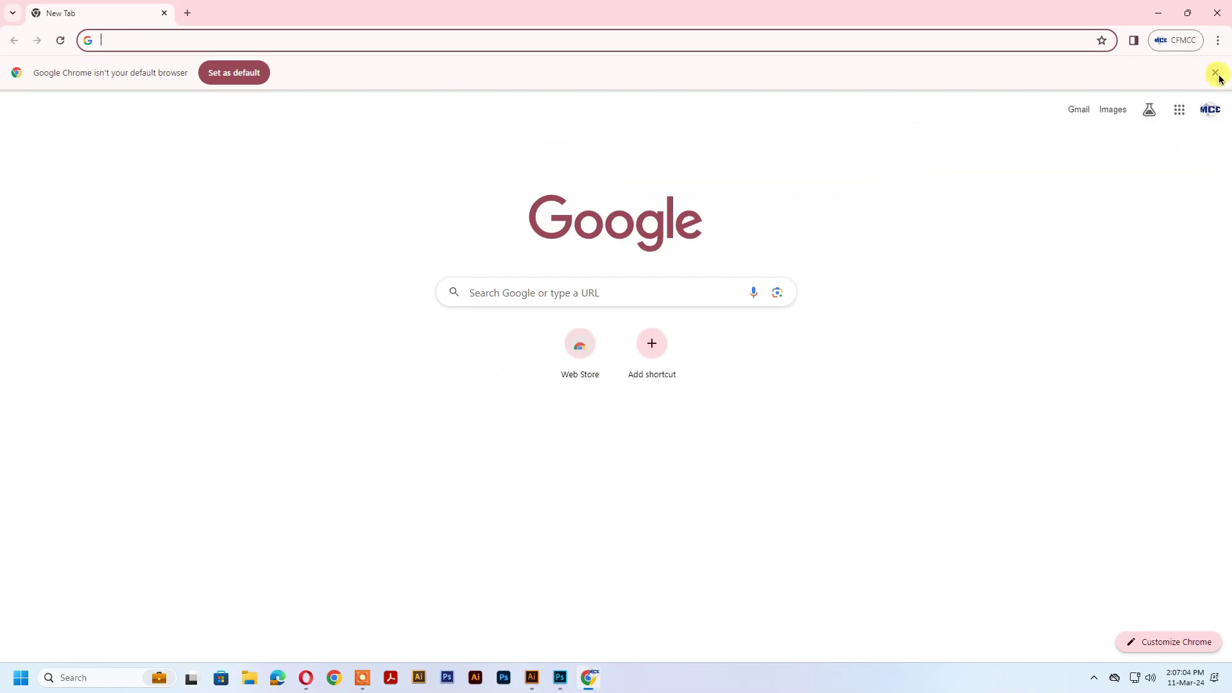
click(1215, 72)
click(346, 41)
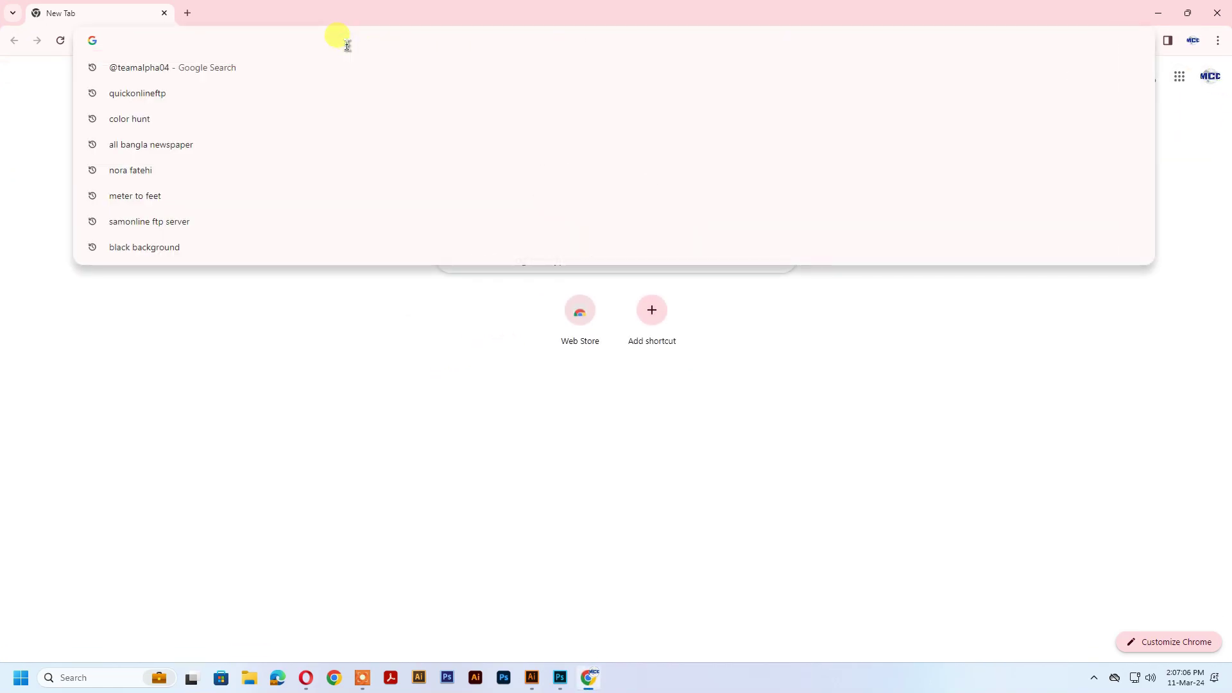
text(chro)
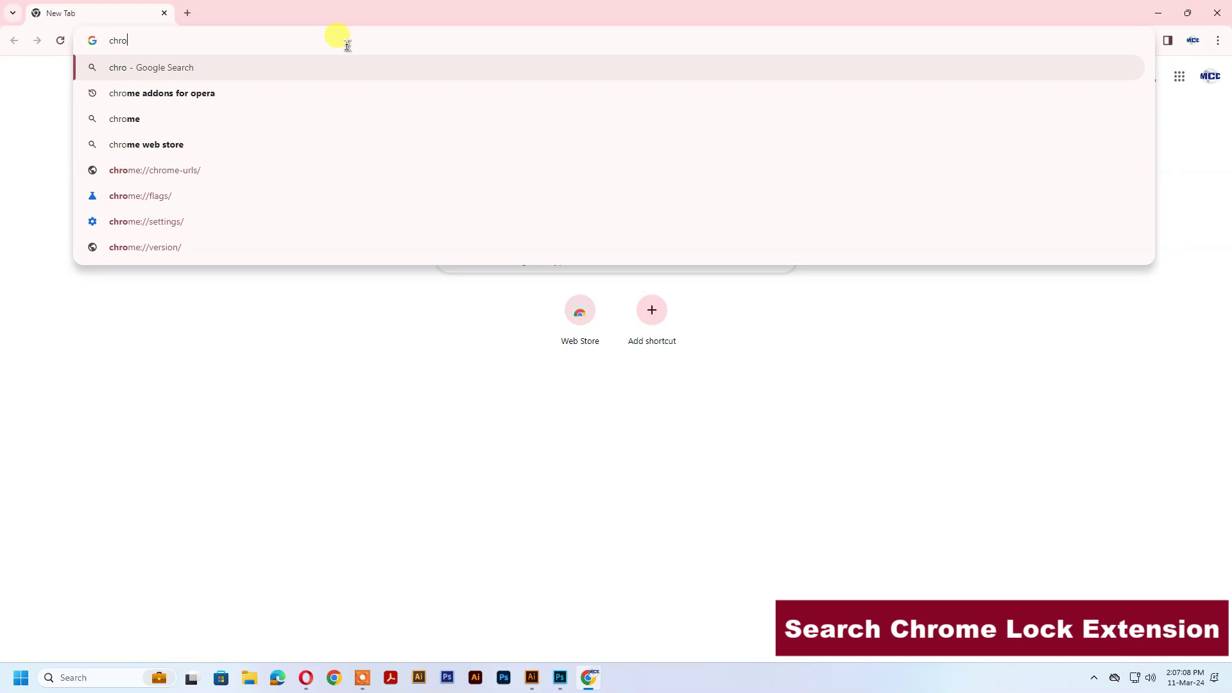
text(me lock)
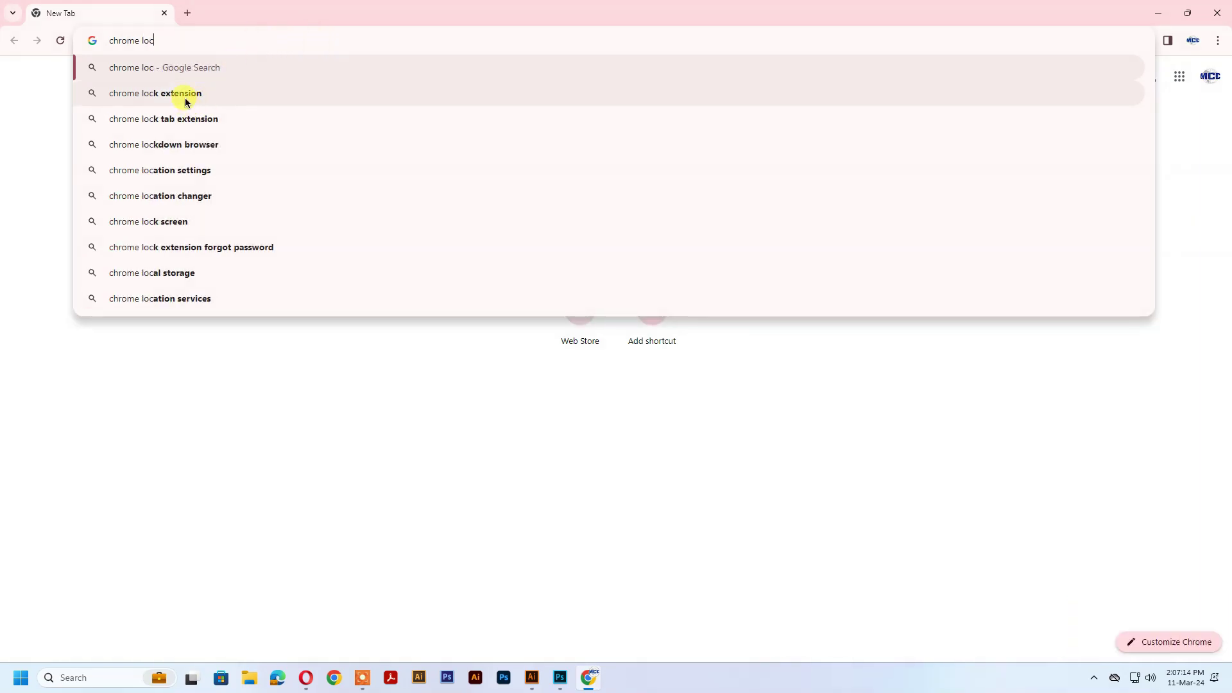
click(184, 96)
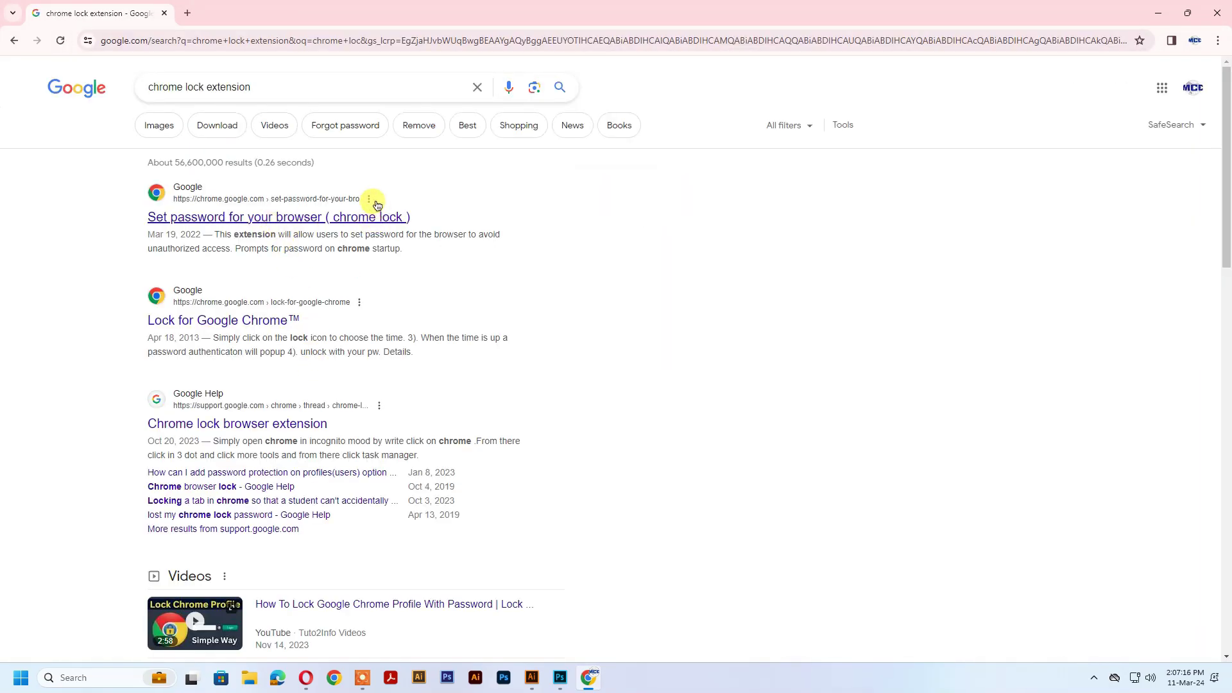
Add 'Set password for your browser (chrome lock)' from its store page and save a passcode.
click(286, 220)
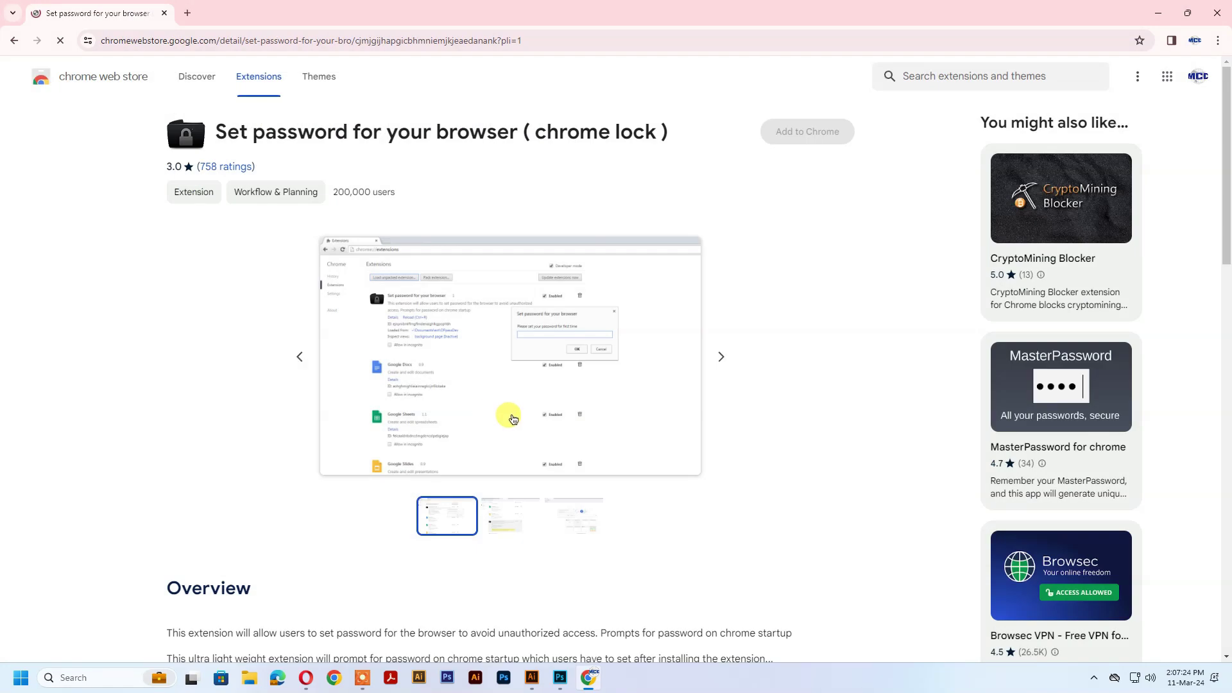
click(847, 135)
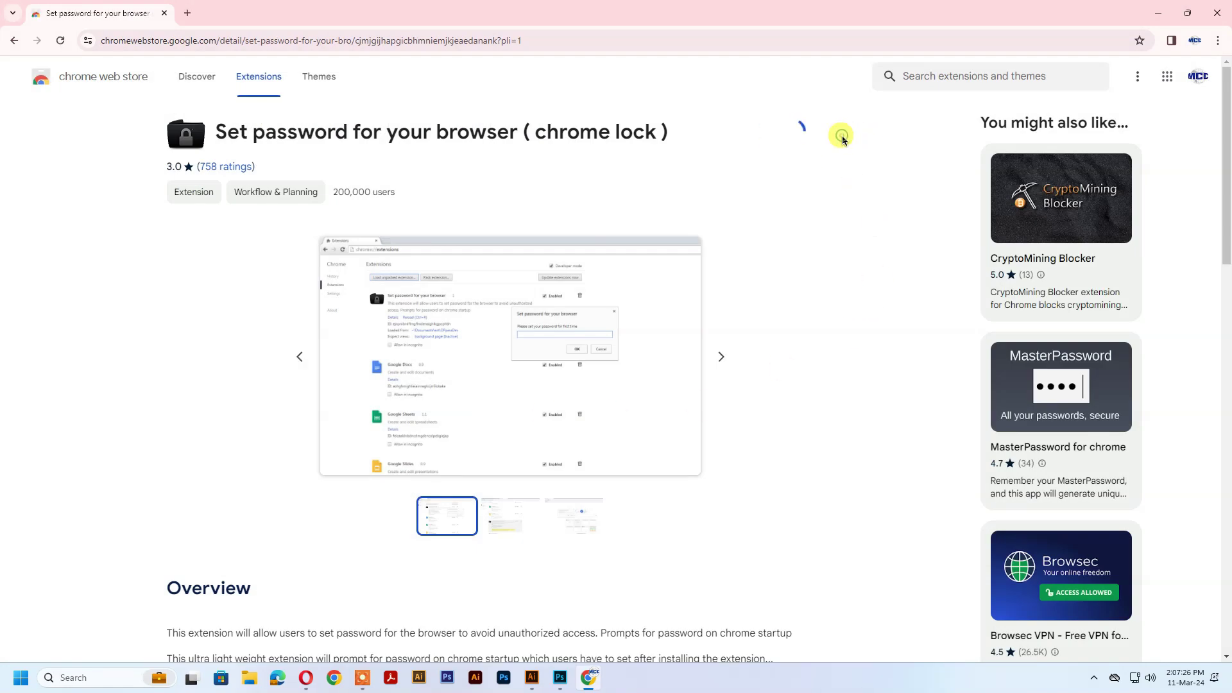
click(709, 162)
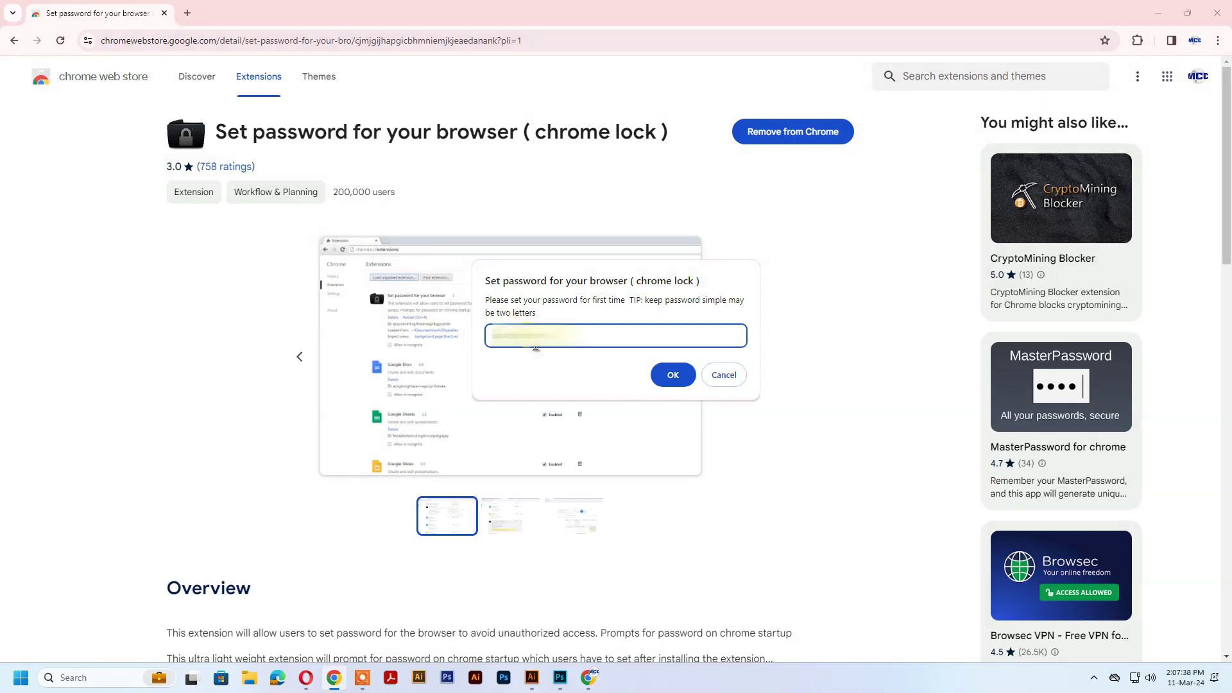
click(664, 375)
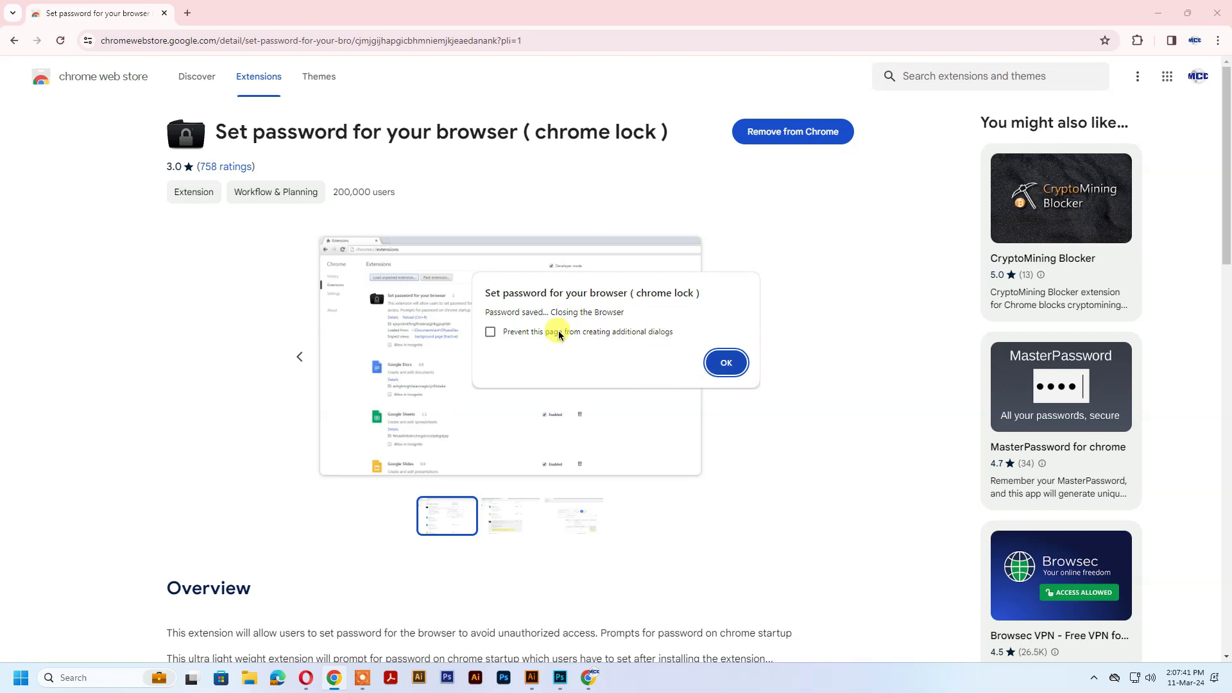
click(726, 363)
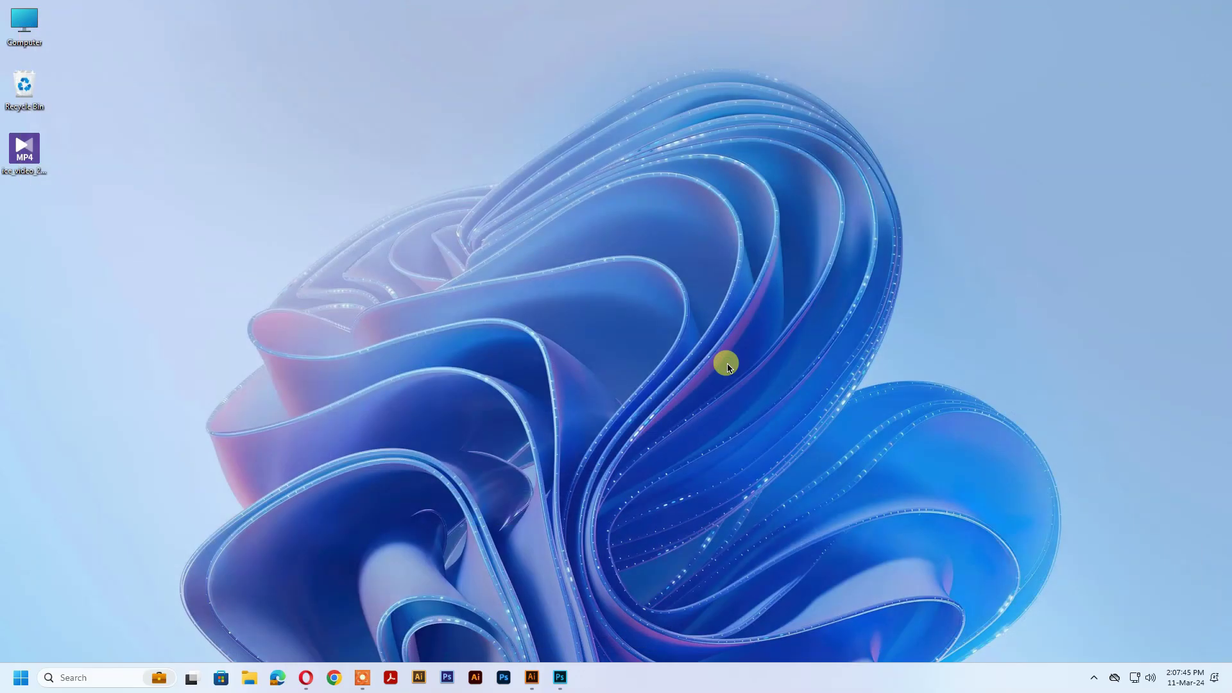
Relaunch Chrome as CFMCC and enter the chrome lock passcode to reach a new tab.
click(335, 678)
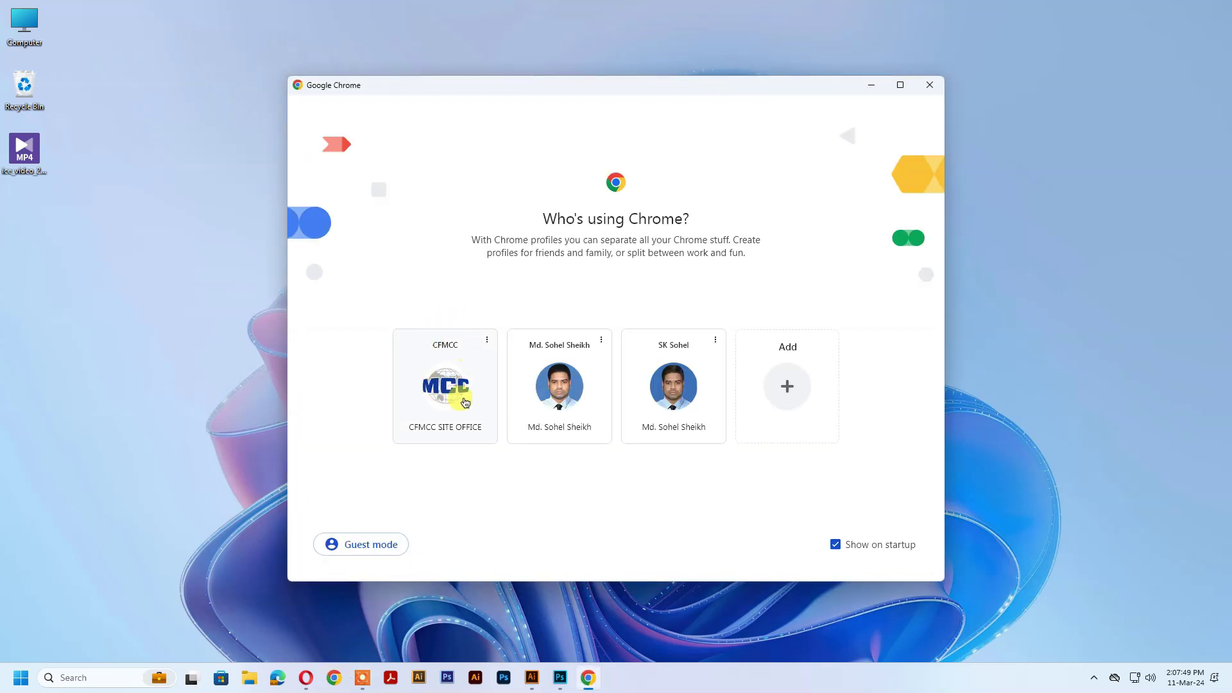
click(444, 384)
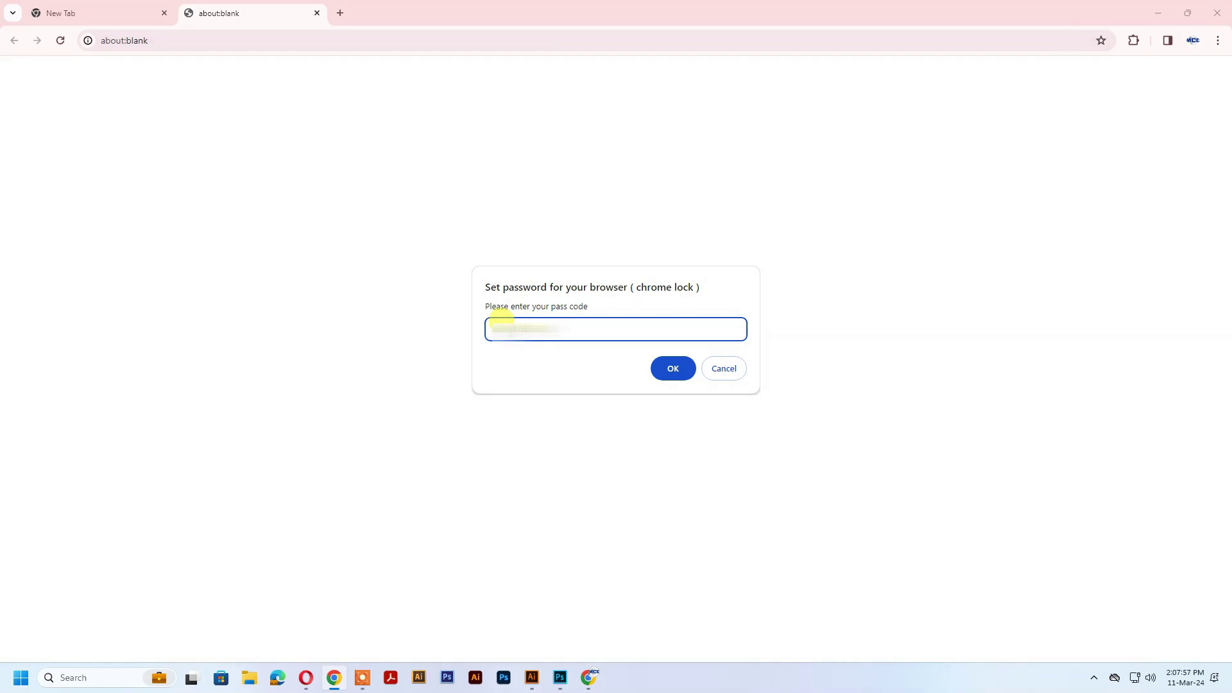
click(669, 369)
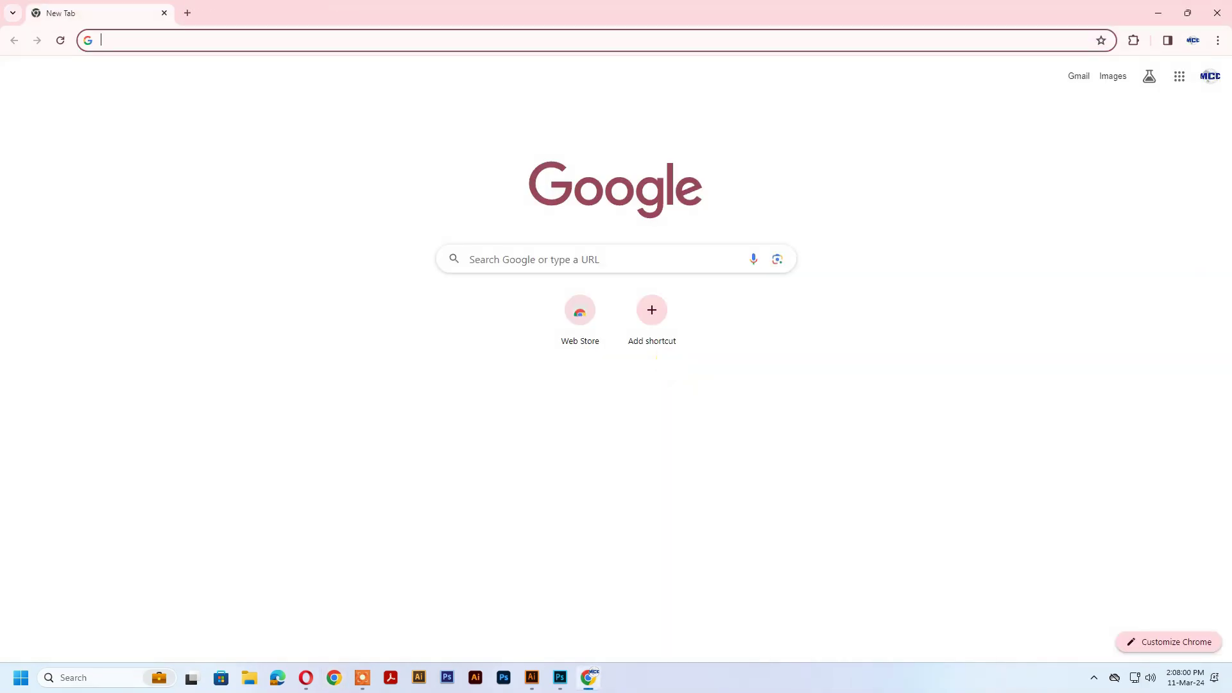